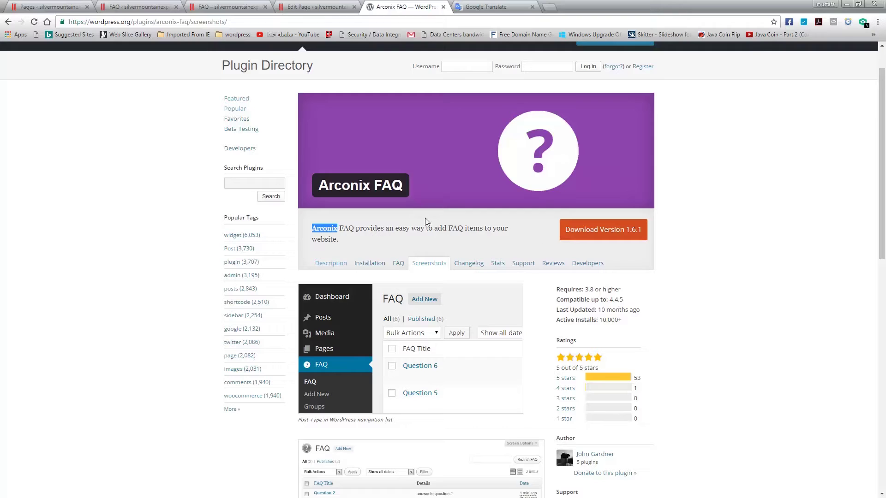
Step: On the live FAQ page, expand and then collapse the first question to see its answer
{"action": "left_click", "coordinate": [240, 7]}
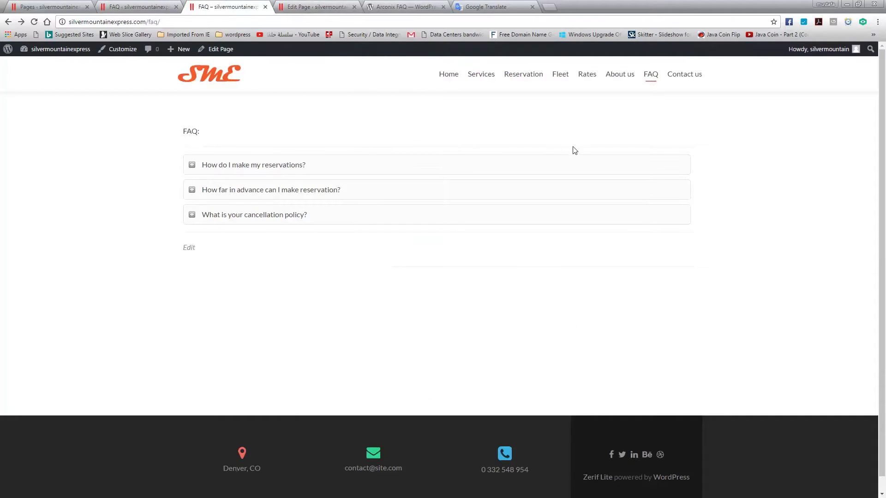
{"action": "left_click", "coordinate": [191, 166]}
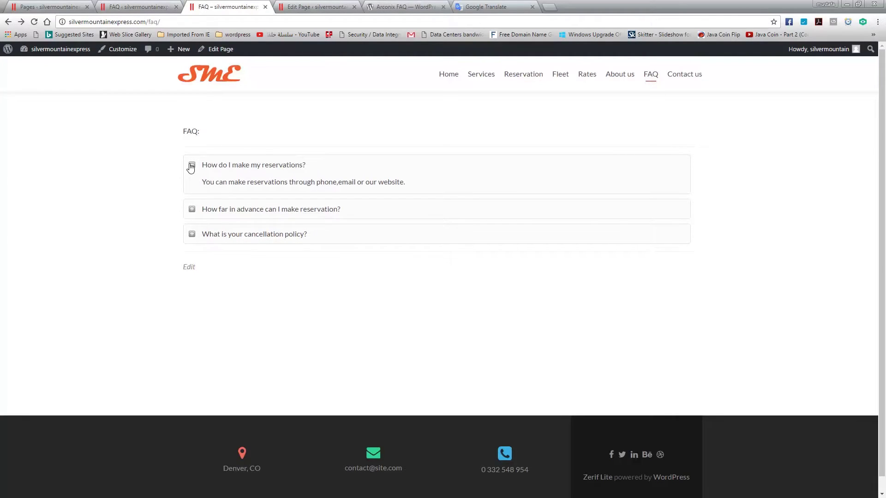
{"action": "left_click", "coordinate": [191, 166]}
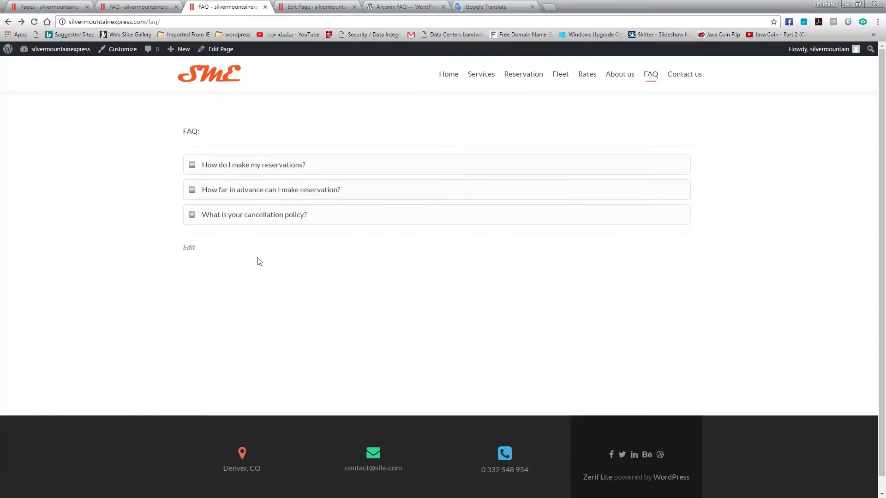
Step: Copy the Arconix FAQ plugin name from the installed plugins list
{"action": "left_click", "coordinate": [36, 3]}
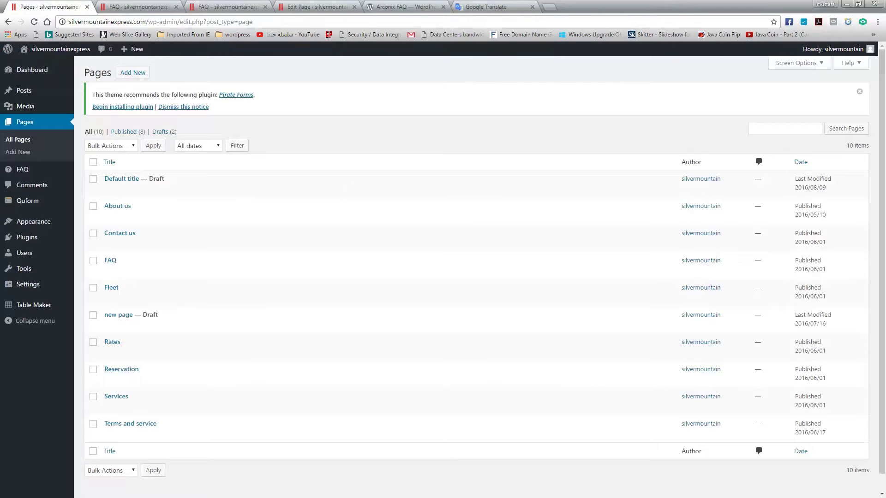
{"action": "left_click", "coordinate": [44, 236]}
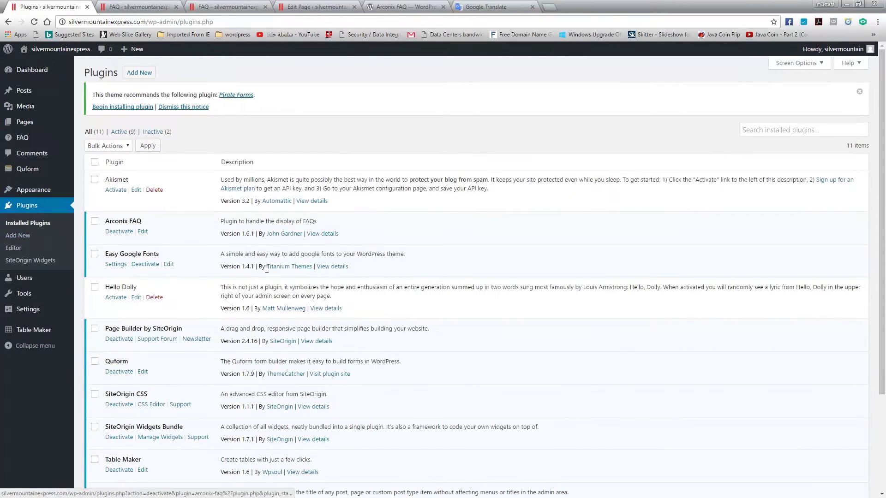
{"action": "left_click_drag", "start_coordinate": [106, 223], "coordinate": [142, 220]}
{"action": "right_click", "coordinate": [130, 224]}
{"action": "left_click", "coordinate": [140, 229]}
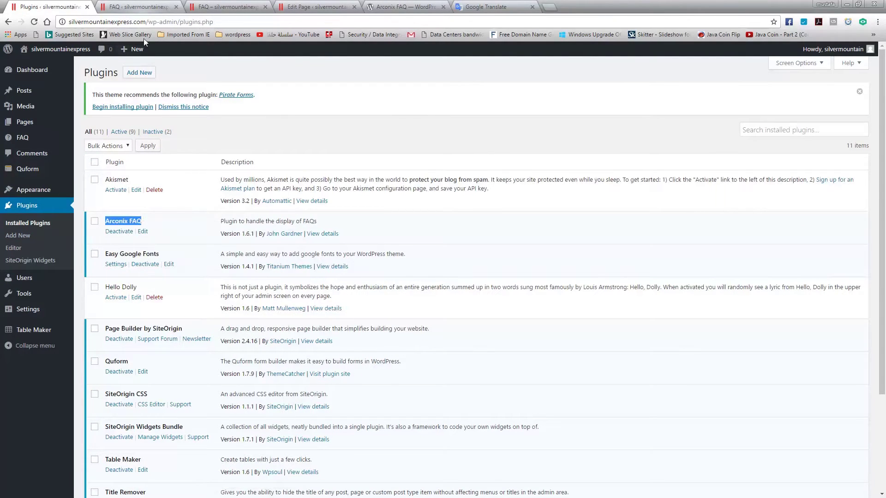
Step: Search Add Plugins for 'Arconix FAQ' to confirm it is already installed and active
{"action": "left_click", "coordinate": [140, 72]}
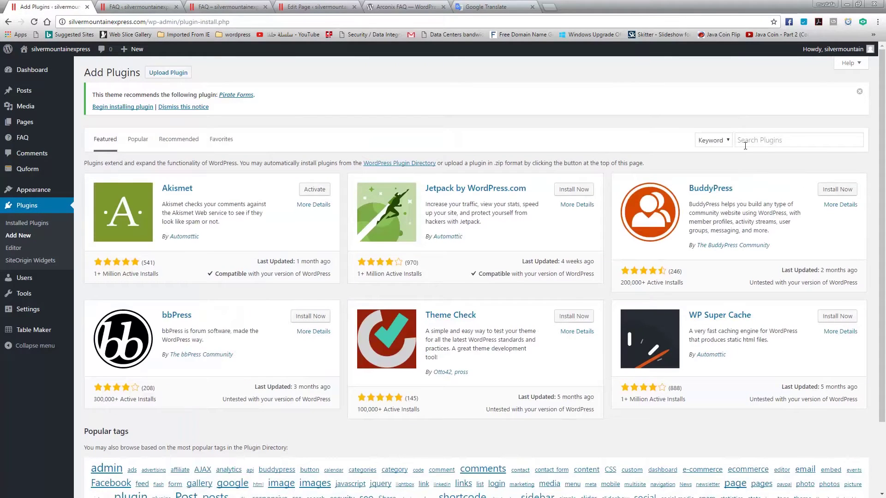
{"action": "right_click", "coordinate": [768, 142]}
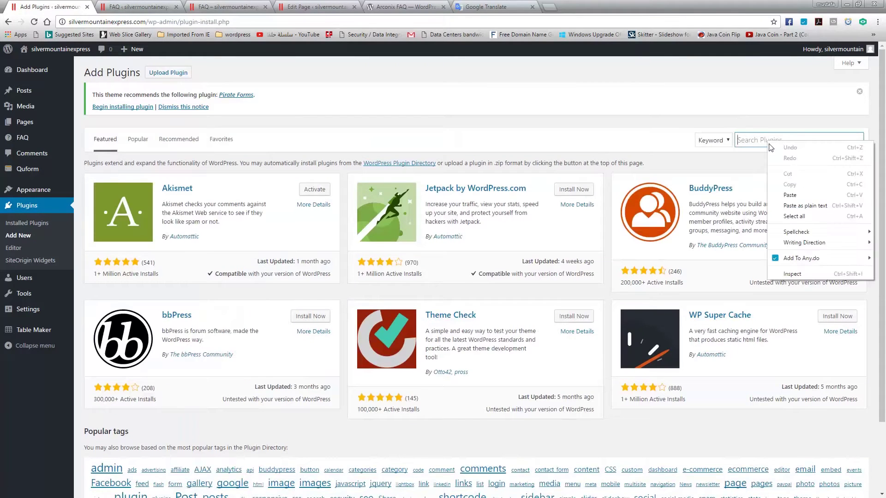
{"action": "left_click", "coordinate": [789, 195]}
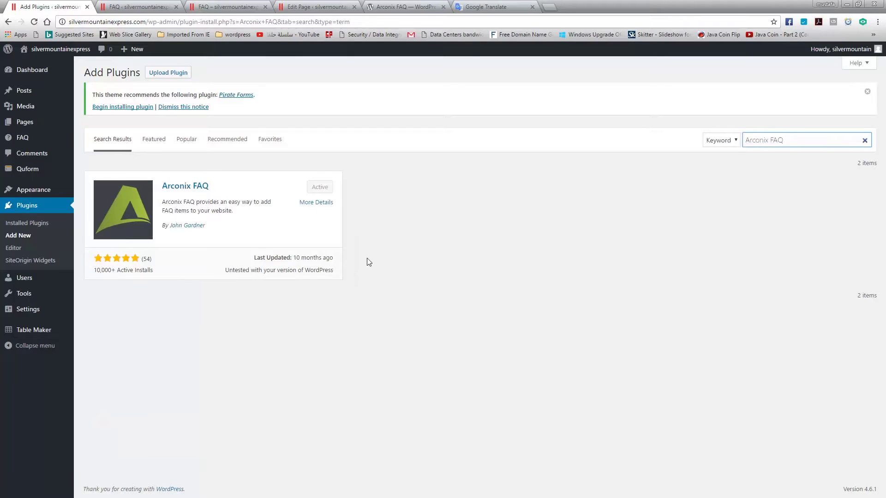
Step: Open the FAQ questions list showing shortcodes [faq p=128], [faq p=83] and [faq p=80]
{"action": "left_click", "coordinate": [28, 194]}
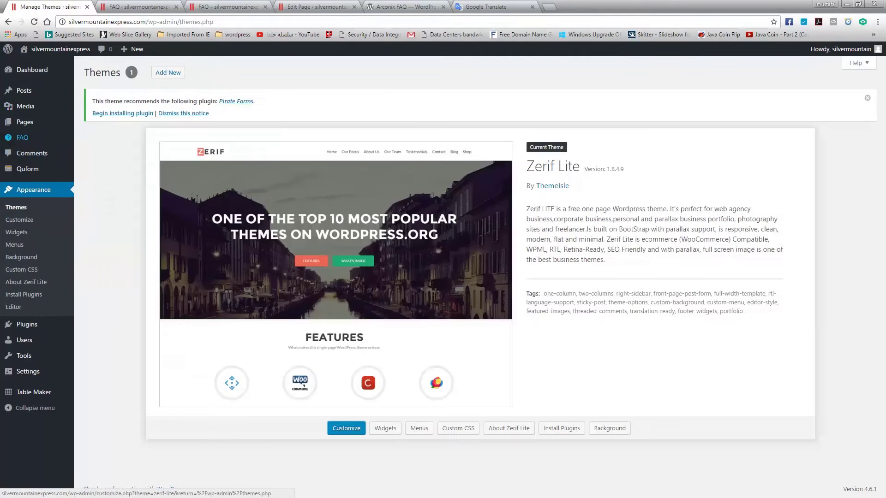
{"action": "mouse_move", "coordinate": [27, 141]}
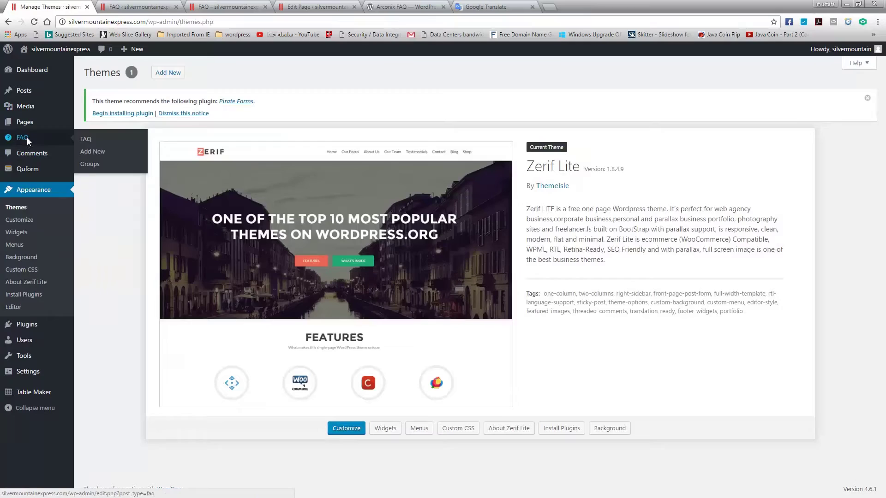
{"action": "left_click", "coordinate": [26, 140]}
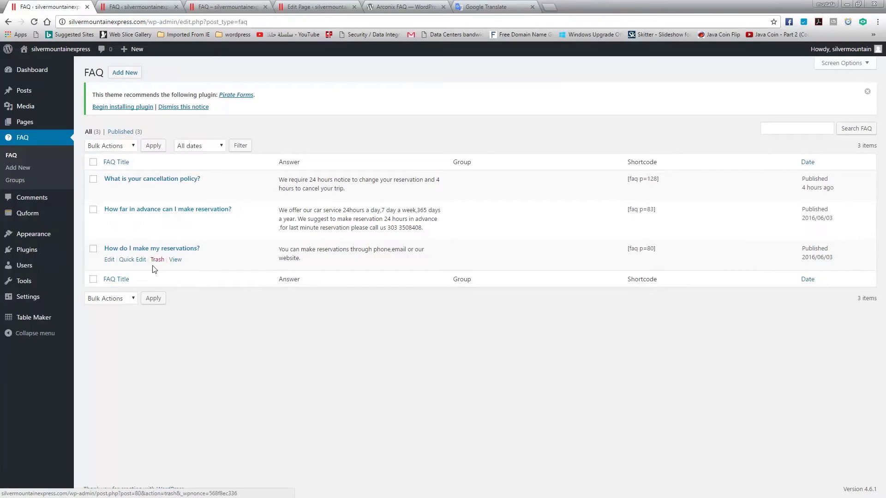
{"action": "left_click", "coordinate": [129, 79]}
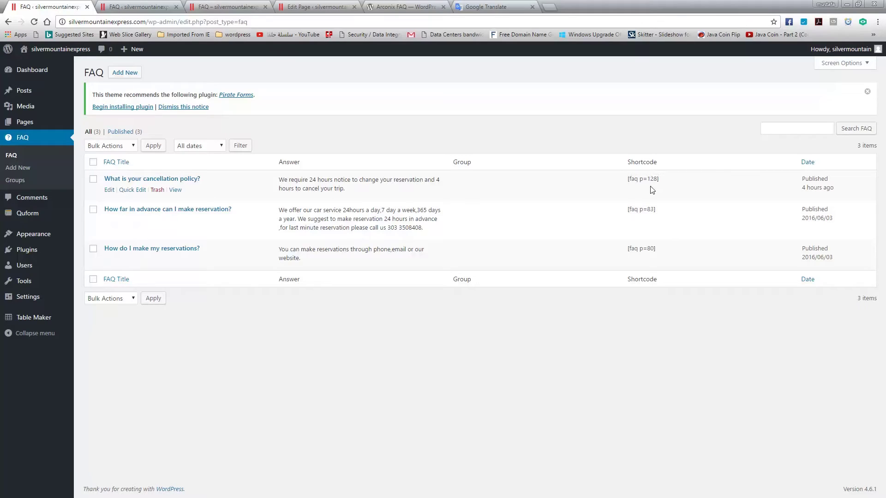
Step: Compare those shortcodes with the FAQ page editor and live page, then return to the list
{"action": "left_click", "coordinate": [208, 7]}
{"action": "left_click", "coordinate": [309, 7]}
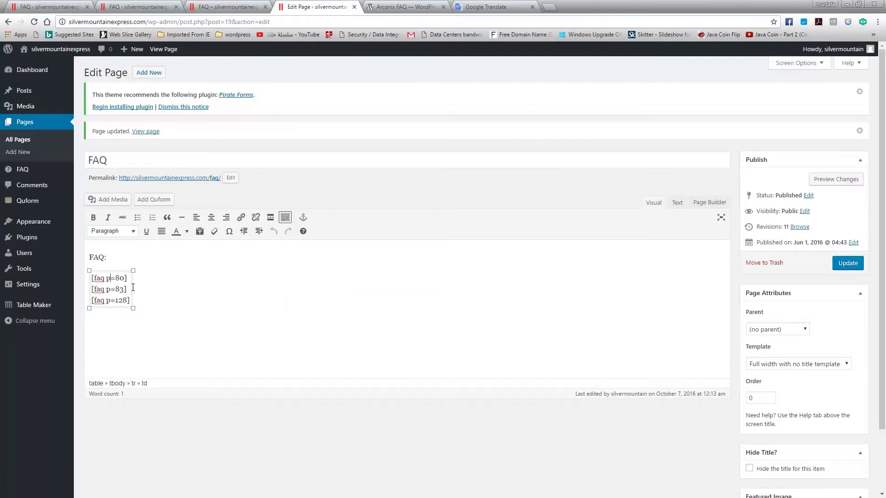
{"action": "left_click", "coordinate": [242, 6]}
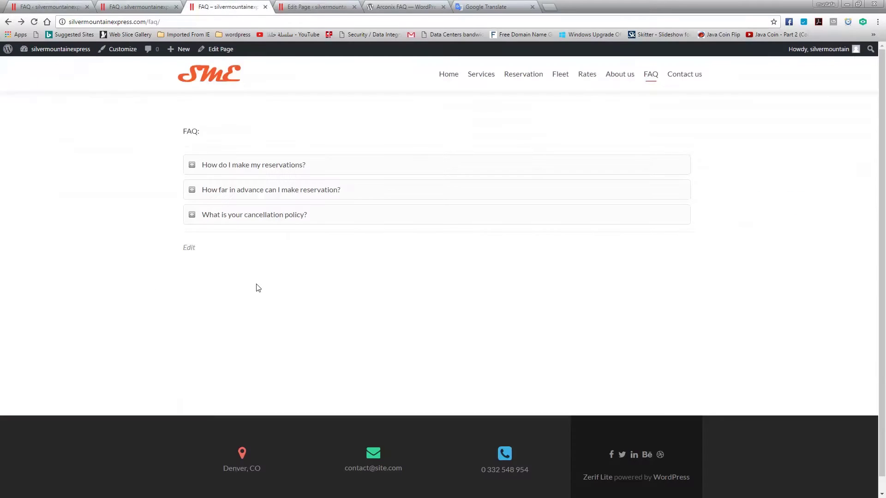
{"action": "left_click", "coordinate": [121, 7]}
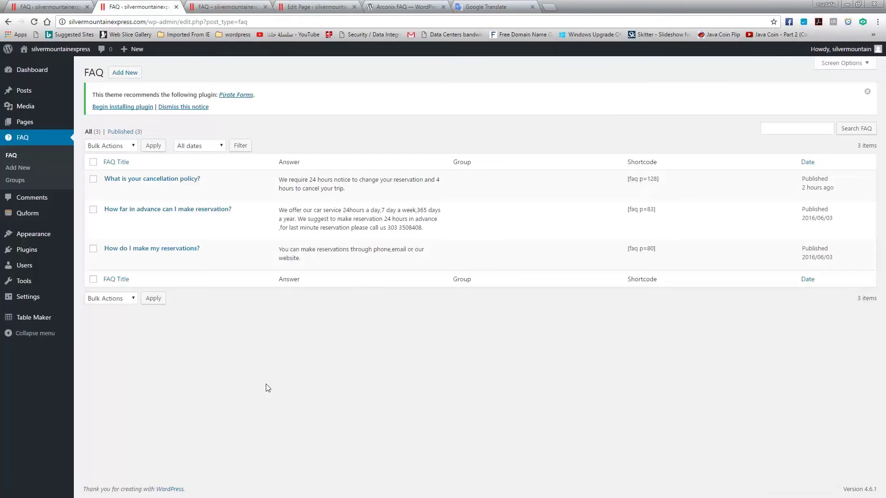
Step: Publish a new FAQ titled 'Do you have a lost and found department ?' with its answer text
{"action": "left_click", "coordinate": [125, 73]}
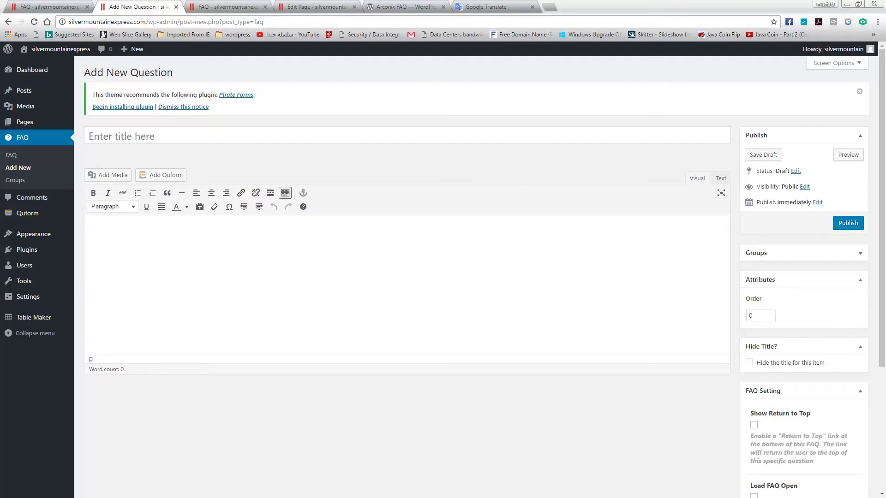
{"action": "right_click", "coordinate": [137, 135]}
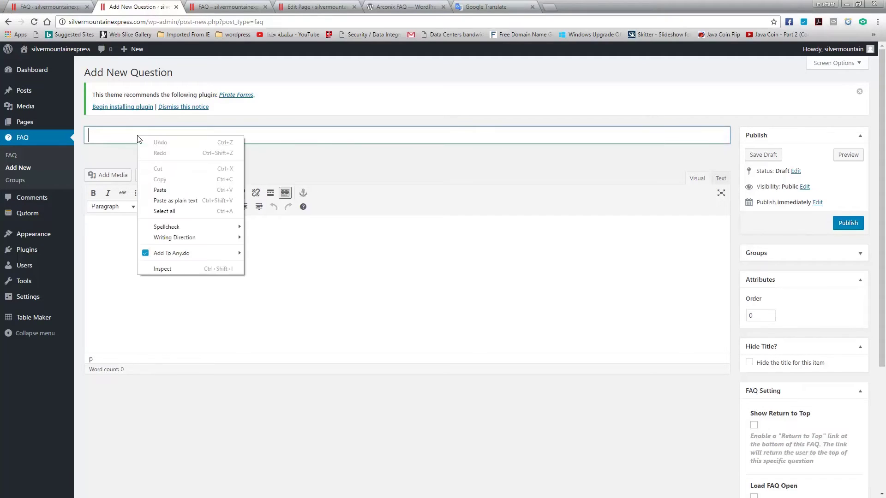
{"action": "left_click", "coordinate": [188, 195]}
{"action": "left_click", "coordinate": [192, 247]}
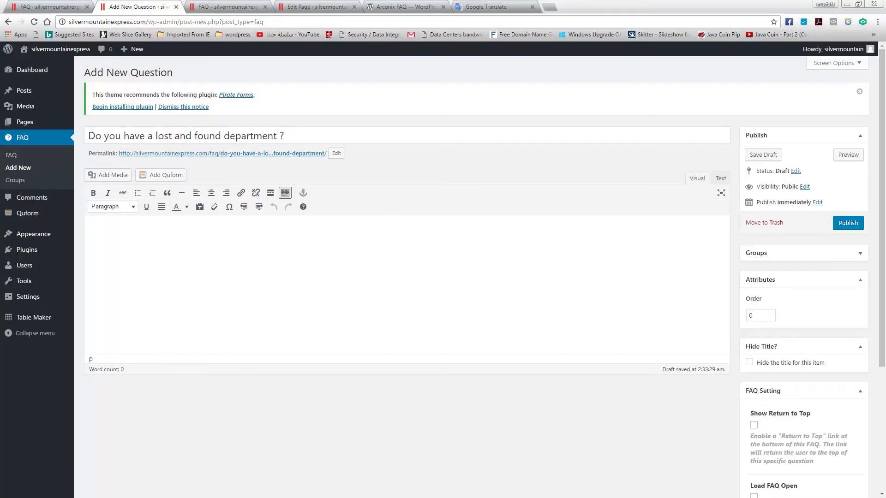
{"action": "right_click", "coordinate": [113, 233]}
{"action": "left_click", "coordinate": [176, 288]}
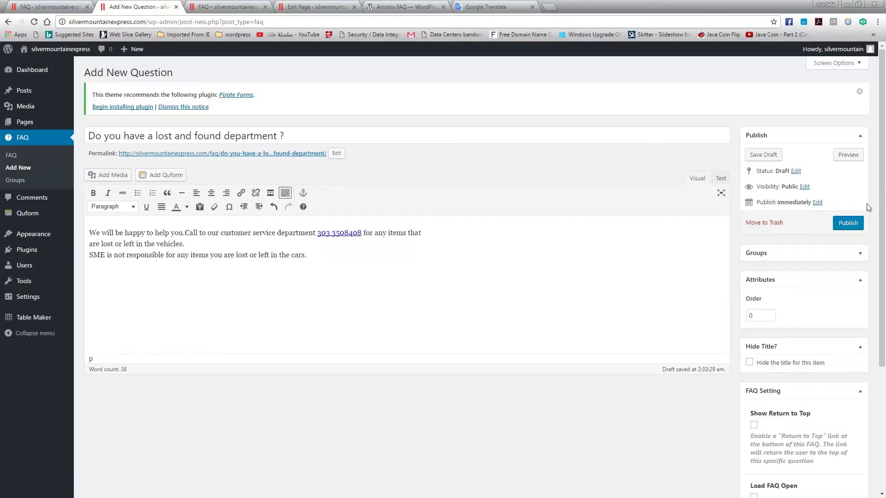
{"action": "left_click", "coordinate": [850, 224]}
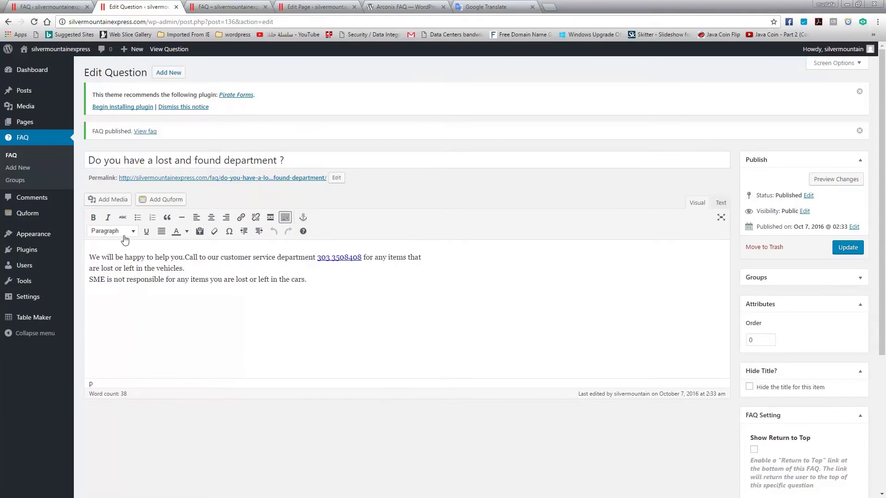
Step: Copy the new question's shortcode [faq p=136] from the FAQ list
{"action": "left_click", "coordinate": [14, 157]}
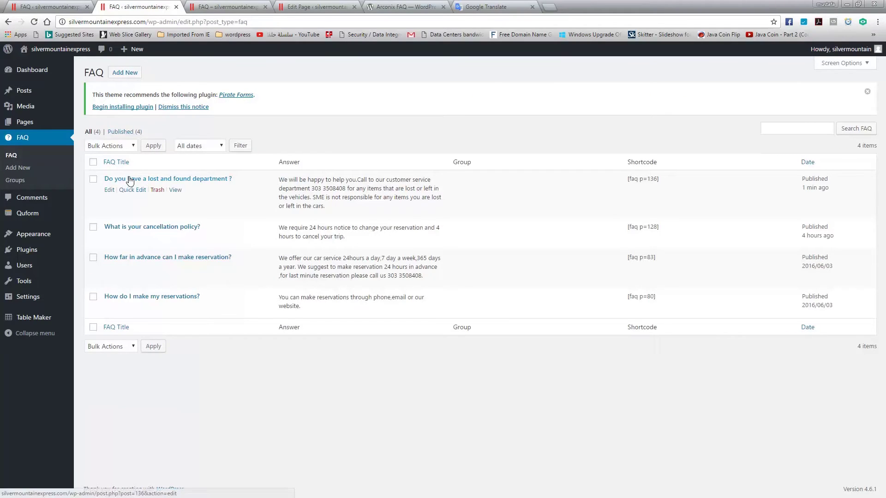
{"action": "left_click_drag", "start_coordinate": [667, 180], "coordinate": [627, 179]}
{"action": "right_click", "coordinate": [639, 179]}
{"action": "left_click", "coordinate": [659, 184]}
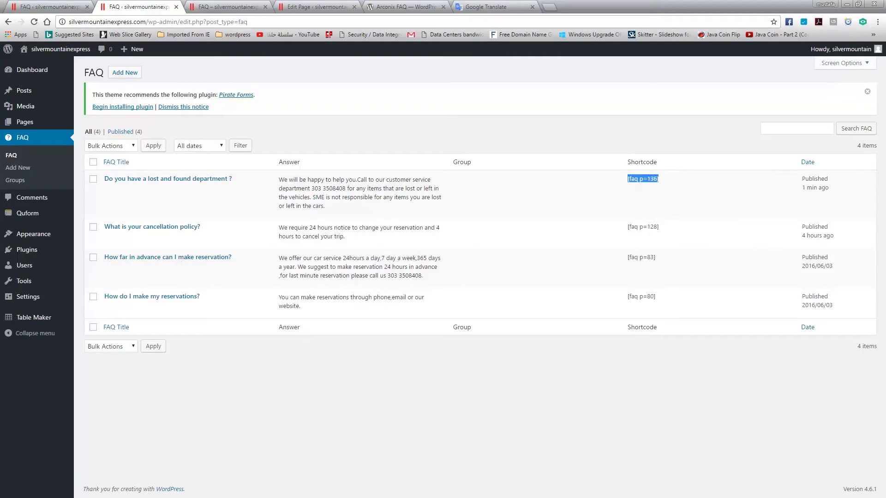
Step: Paste [faq p=136] on a new line below [faq p=128] in the FAQ page editor
{"action": "left_click", "coordinate": [37, 120]}
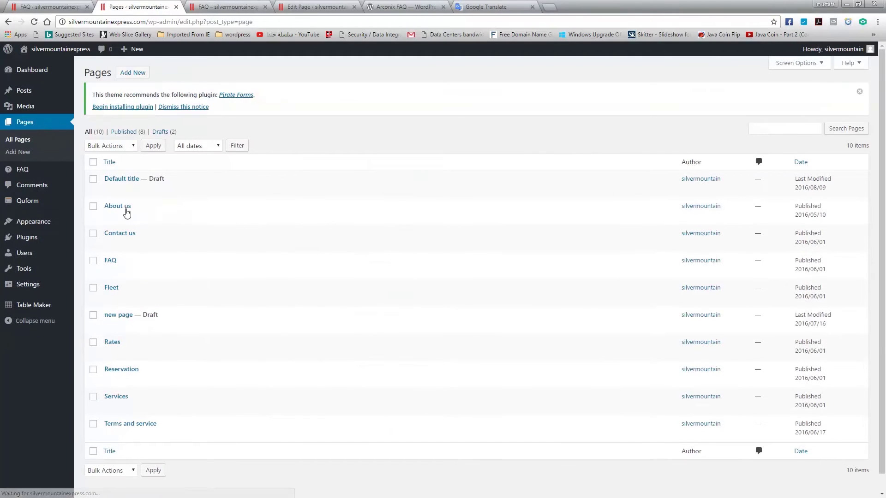
{"action": "left_click", "coordinate": [109, 272]}
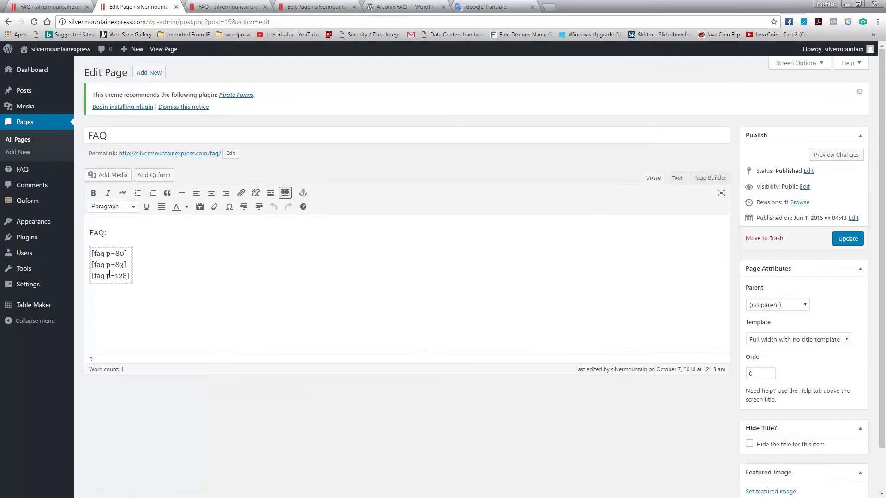
{"action": "key", "text": "Return"}
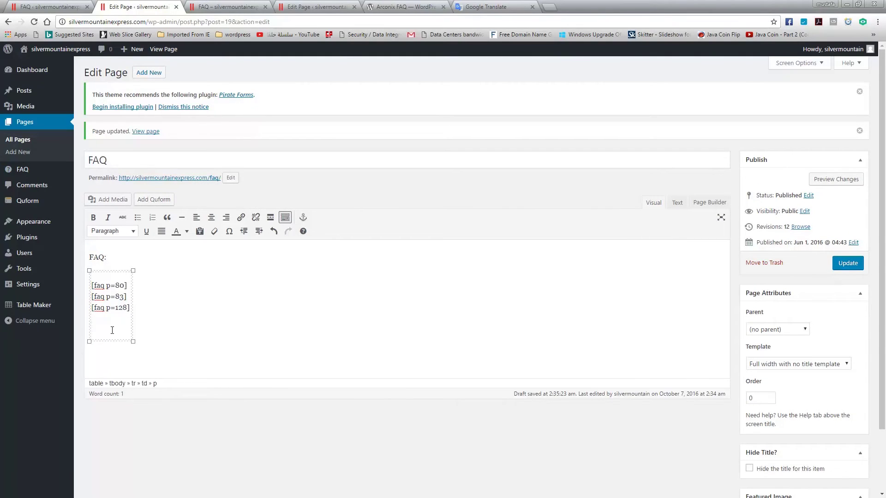
{"action": "right_click", "coordinate": [112, 330]}
{"action": "left_click", "coordinate": [133, 383]}
Step: Update the FAQ page and reload the live page to check the new question
{"action": "left_click", "coordinate": [846, 267]}
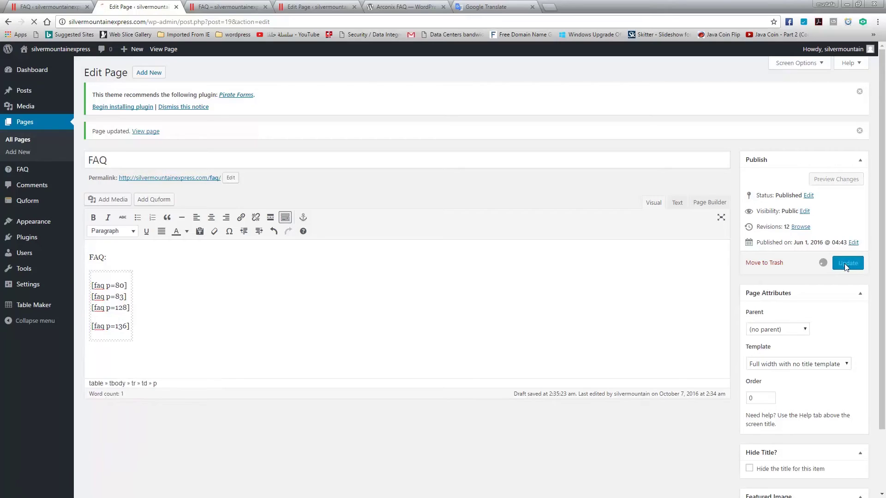
{"action": "left_click", "coordinate": [221, 7]}
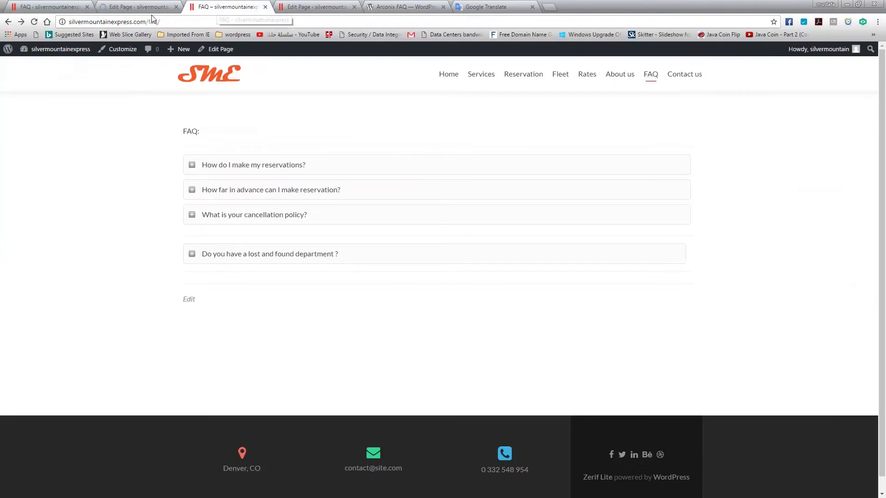
{"action": "left_click", "coordinate": [35, 22]}
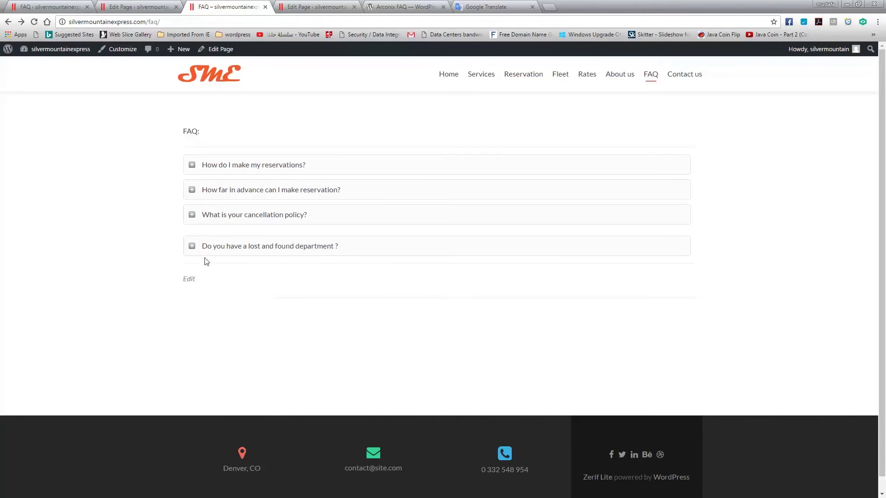
{"action": "left_click", "coordinate": [138, 7]}
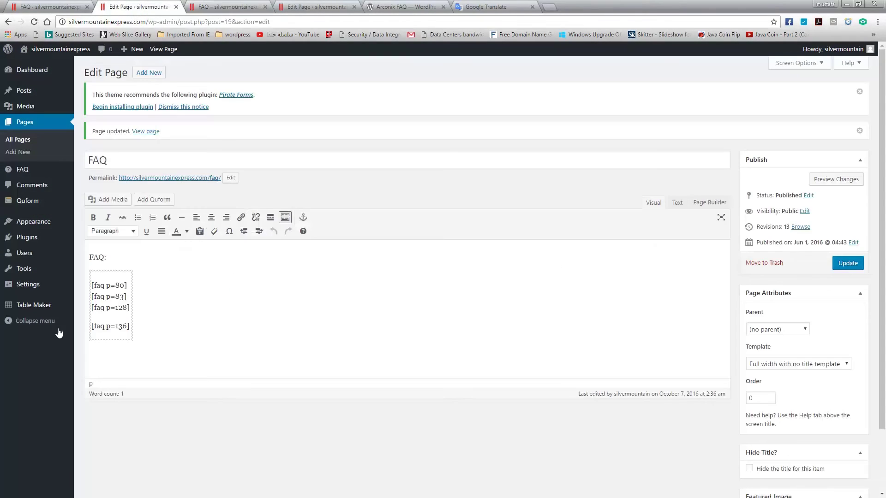
{"action": "left_click", "coordinate": [210, 8]}
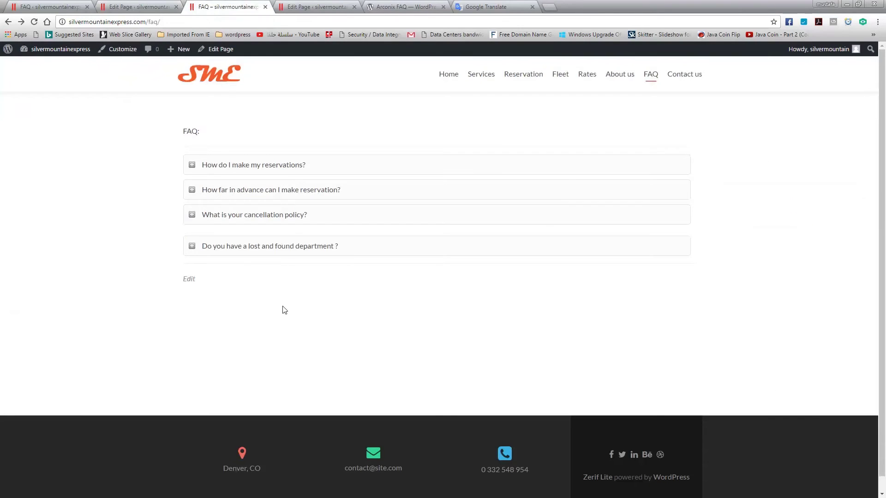
{"action": "left_click", "coordinate": [137, 7]}
Step: Delete the blank line above [faq p=136], update, and reload the live FAQ page
{"action": "left_click", "coordinate": [92, 327]}
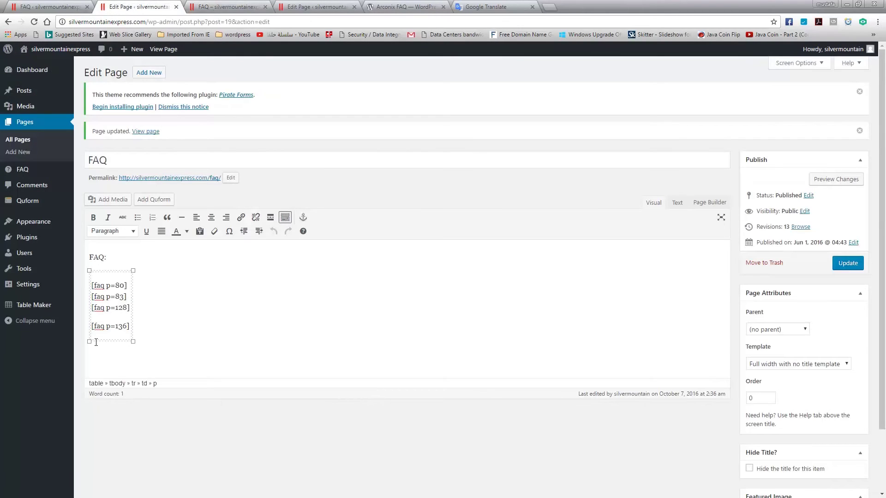
{"action": "key", "text": "BackSpace"}
{"action": "left_click", "coordinate": [850, 263]}
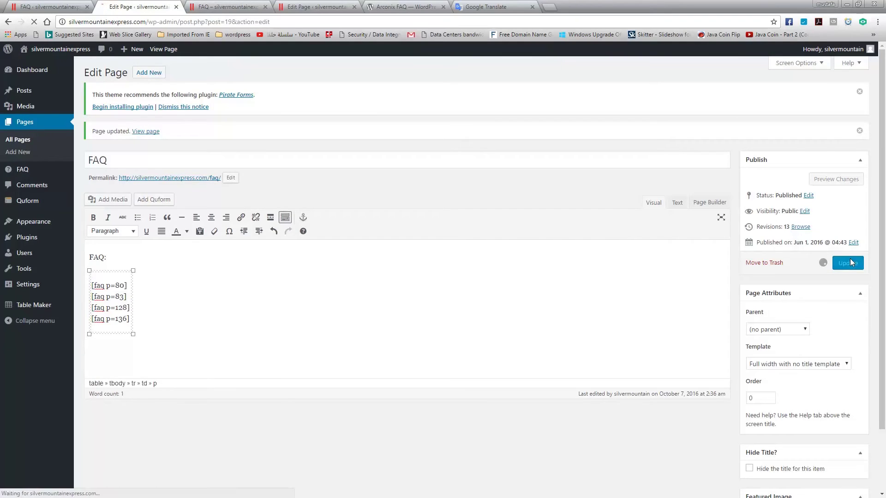
{"action": "left_click", "coordinate": [226, 7]}
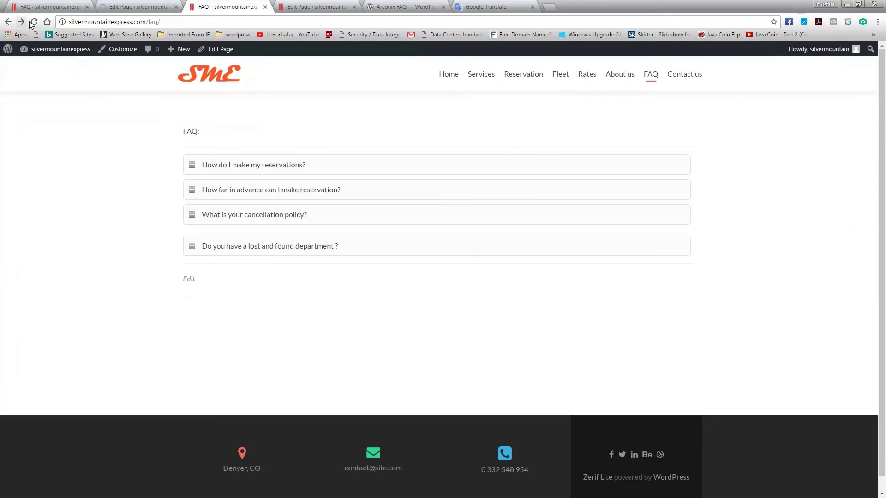
{"action": "left_click", "coordinate": [33, 22]}
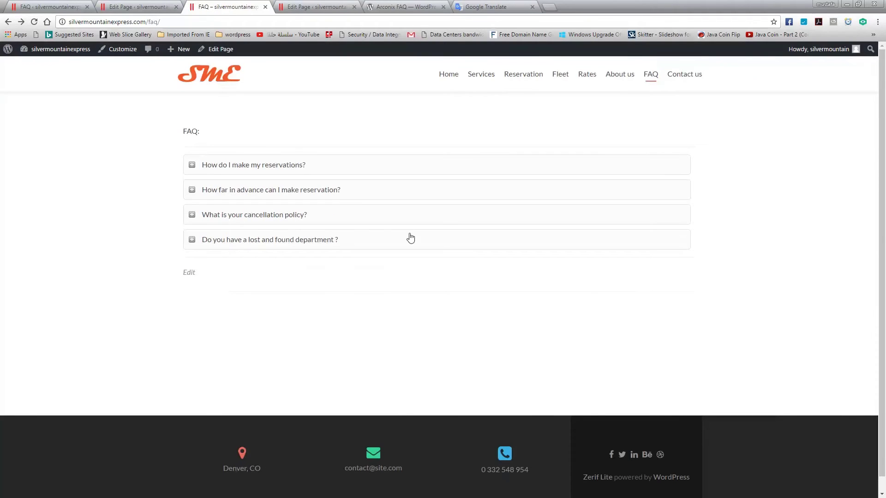
{"action": "left_click", "coordinate": [139, 7]}
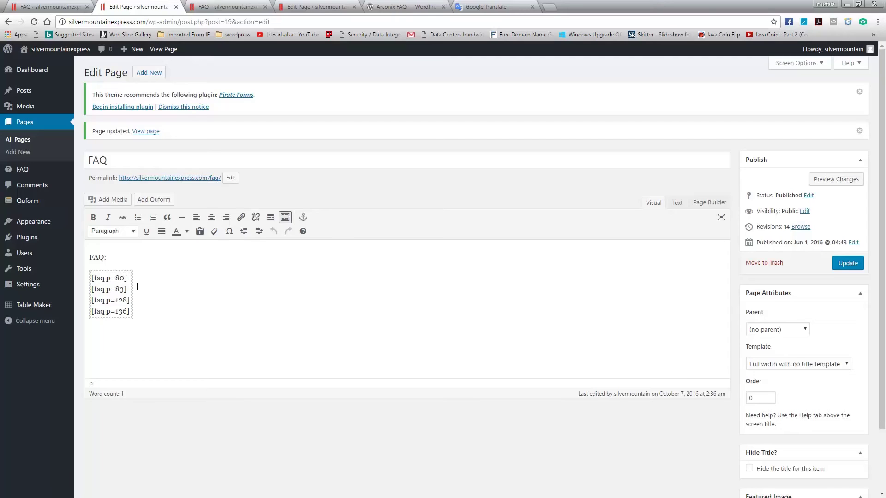
Step: Paste a second [faq p=136] below the FAQ table, update, and reload the live page
{"action": "left_click", "coordinate": [136, 311]}
{"action": "key", "text": "Return"}
{"action": "key", "text": "ctrl+v"}
{"action": "left_click", "coordinate": [847, 263]}
{"action": "left_click", "coordinate": [223, 8]}
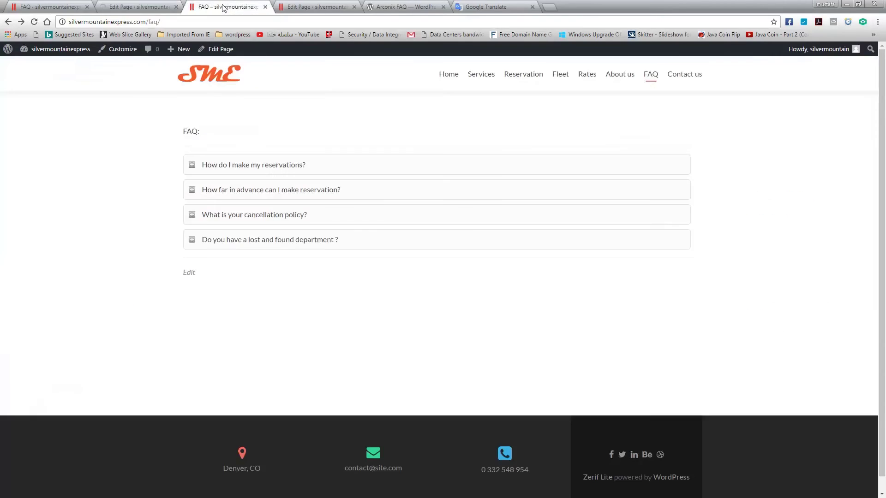
{"action": "left_click", "coordinate": [34, 23]}
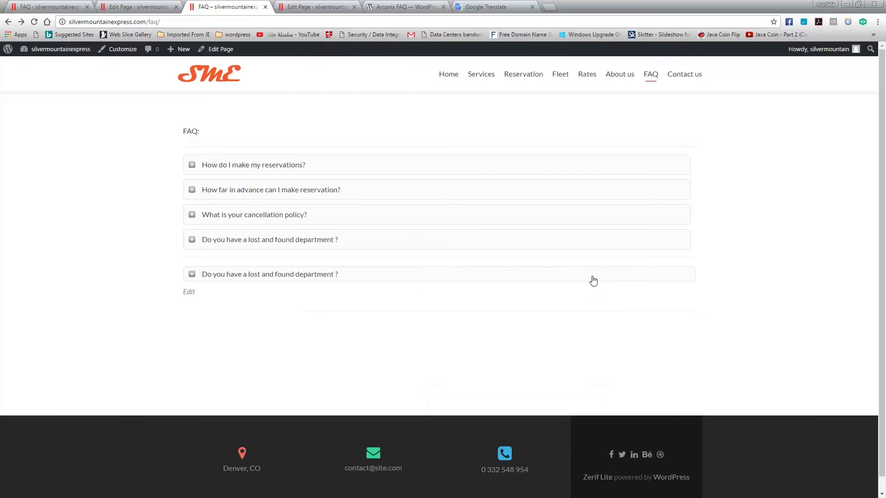
{"action": "left_click", "coordinate": [127, 8]}
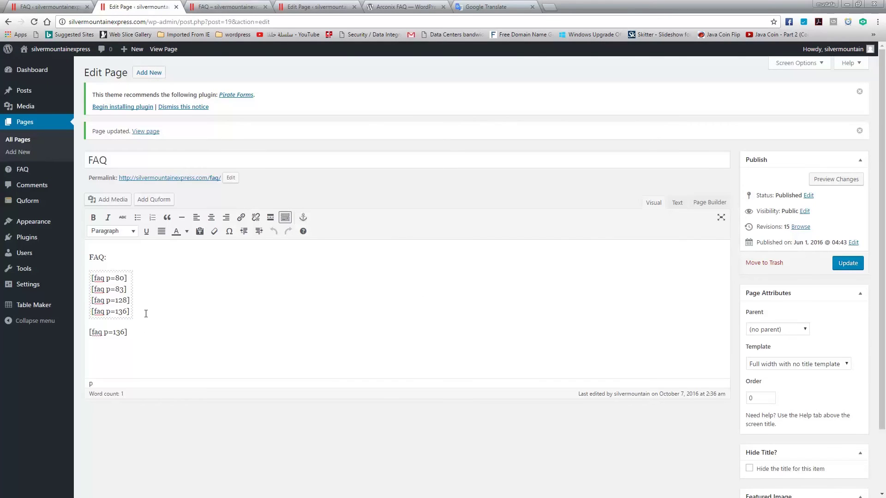
Step: Add a 'FAQ 2:' heading above the extra shortcode, update, and view it live
{"action": "key", "text": "Return"}
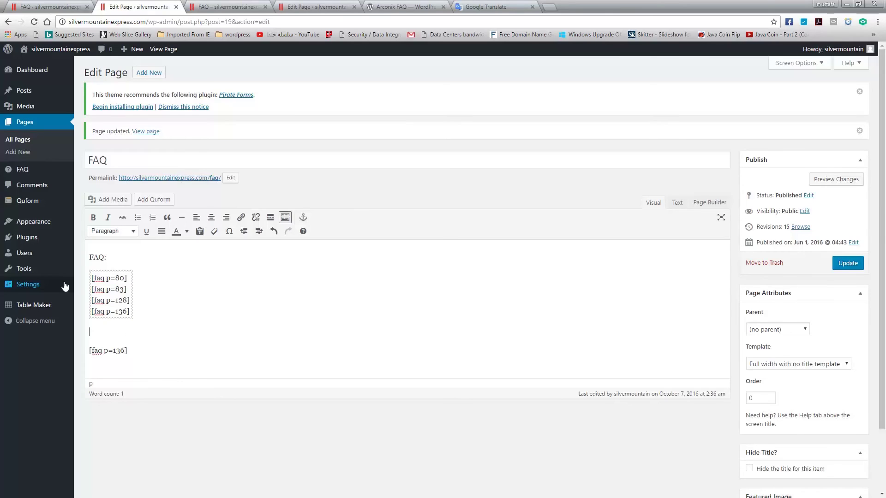
{"action": "mouse_move", "coordinate": [65, 287]}
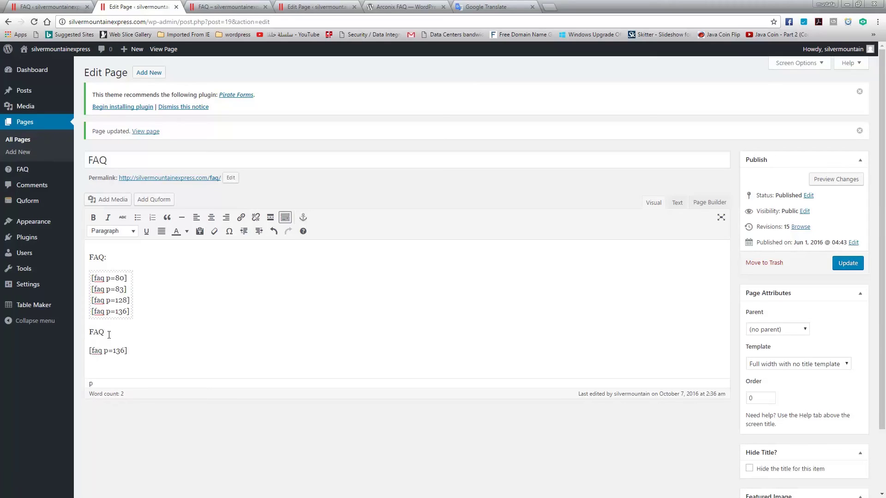
{"action": "type", "text": "2:"}
{"action": "left_click", "coordinate": [847, 264]}
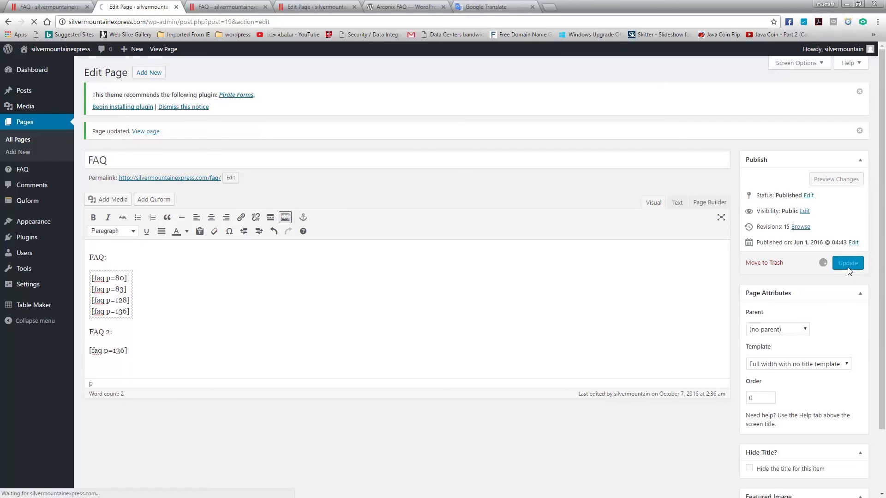
{"action": "left_click", "coordinate": [232, 6]}
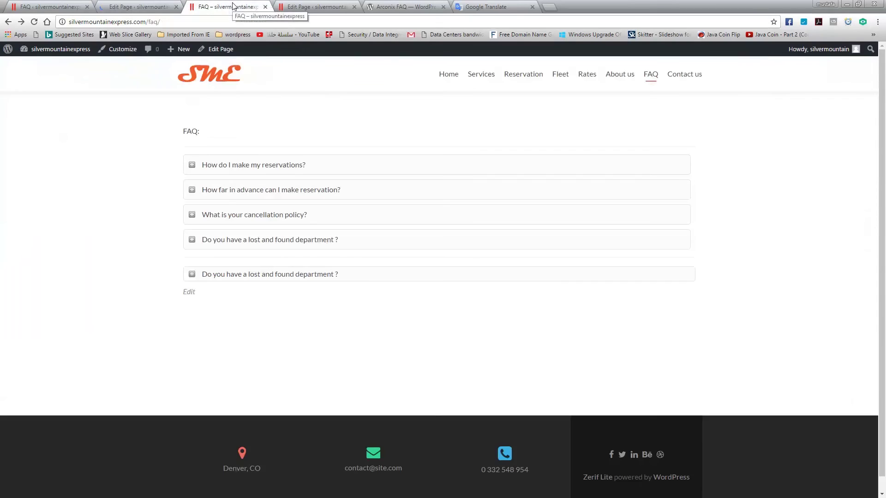
{"action": "left_click", "coordinate": [33, 21]}
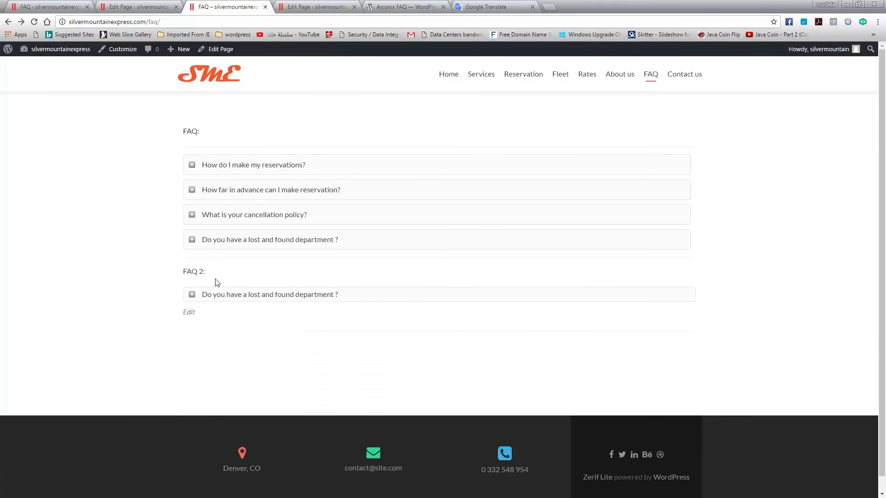
Step: Back in the editor, select the FAQ 2: heading and extra shortcode for removal
{"action": "left_click", "coordinate": [154, 5]}
{"action": "left_click_drag", "start_coordinate": [127, 351], "coordinate": [78, 333]}
{"action": "left_click", "coordinate": [96, 332]}
Step: Delete the FAQ 2: heading and extra [faq p=136], update, and reload the live page
{"action": "key", "text": "BackSpace"}
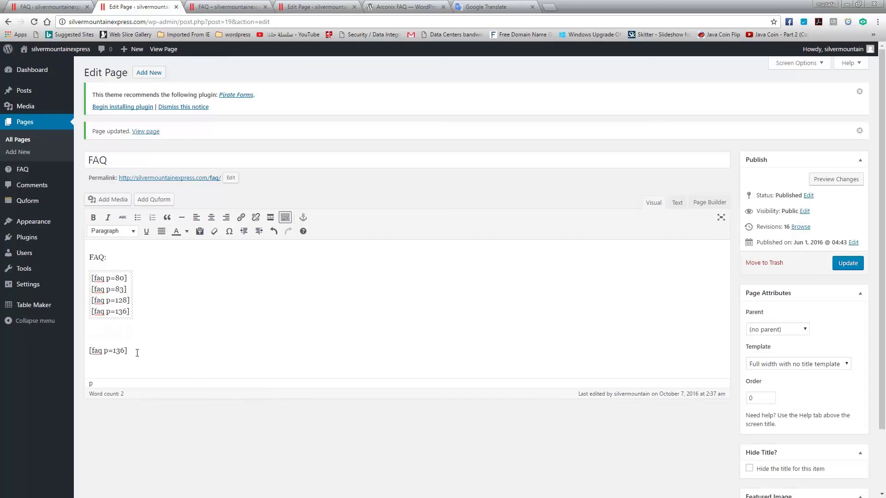
{"action": "key", "text": "BackSpace"}
{"action": "key", "text": "BackSpace"}
{"action": "key", "text": "BackSpace"}
{"action": "key", "text": "BackSpace"}
{"action": "key", "text": "BackSpace"}
{"action": "key", "text": "BackSpace"}
{"action": "key", "text": "BackSpace"}
{"action": "key", "text": "BackSpace"}
{"action": "key", "text": "BackSpace"}
{"action": "key", "text": "BackSpace"}
{"action": "key", "text": "BackSpace"}
{"action": "key", "text": "BackSpace"}
{"action": "key", "text": "BackSpace"}
{"action": "left_click", "coordinate": [848, 263]}
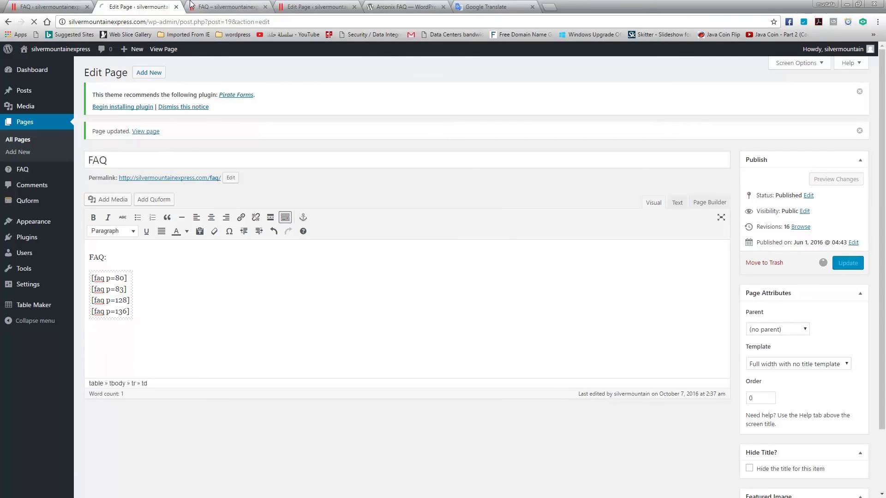
{"action": "left_click", "coordinate": [232, 8]}
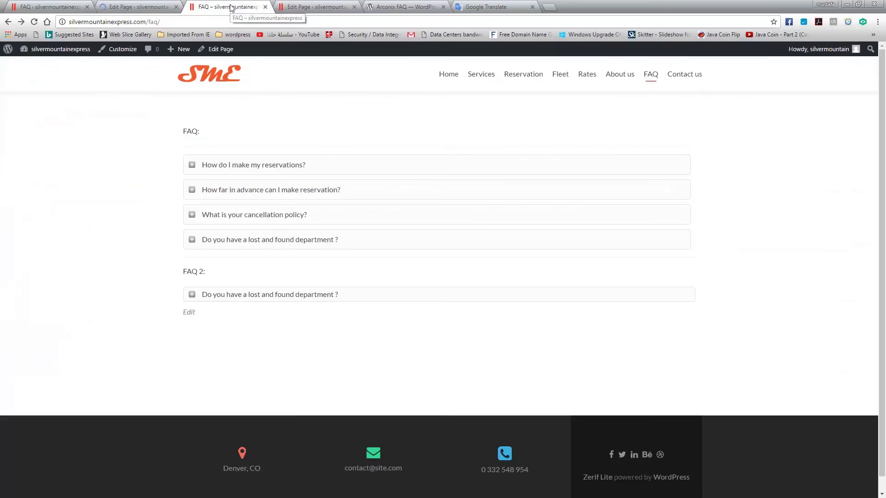
{"action": "left_click", "coordinate": [36, 22]}
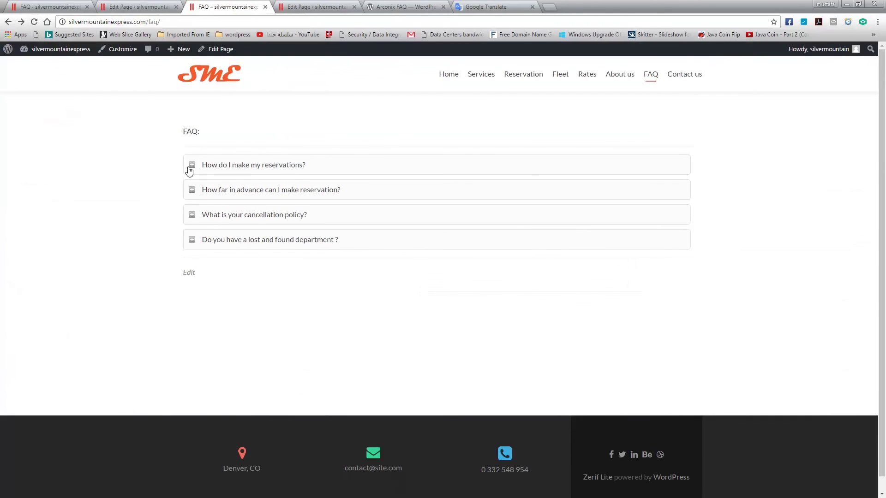
Step: Expand and collapse the reservations, advance-booking and cancellation questions to check their answers
{"action": "left_click", "coordinate": [192, 166]}
{"action": "left_click", "coordinate": [192, 167]}
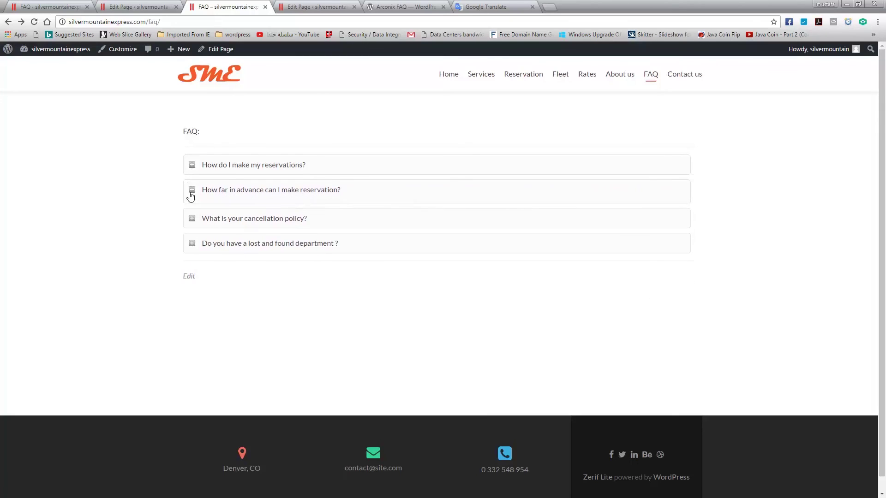
{"action": "left_click", "coordinate": [190, 191]}
{"action": "left_click", "coordinate": [190, 212]}
{"action": "left_click", "coordinate": [191, 220]}
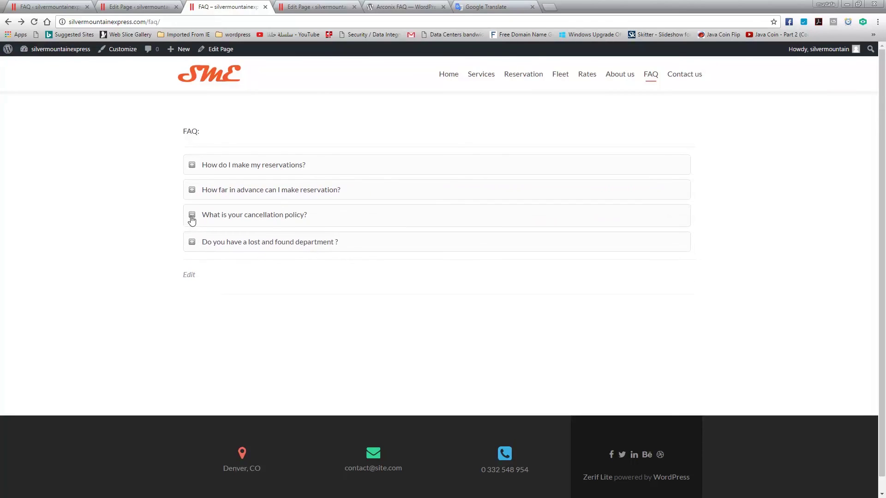
{"action": "left_click", "coordinate": [192, 220]}
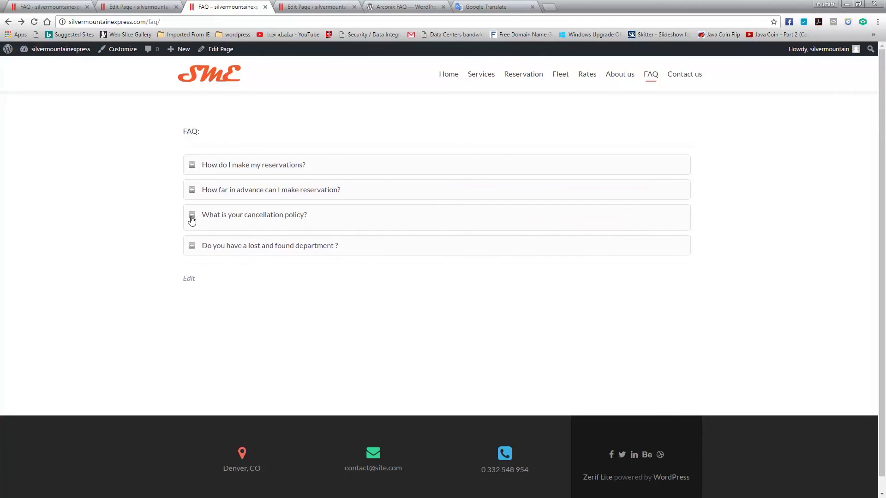
{"action": "left_click", "coordinate": [152, 6]}
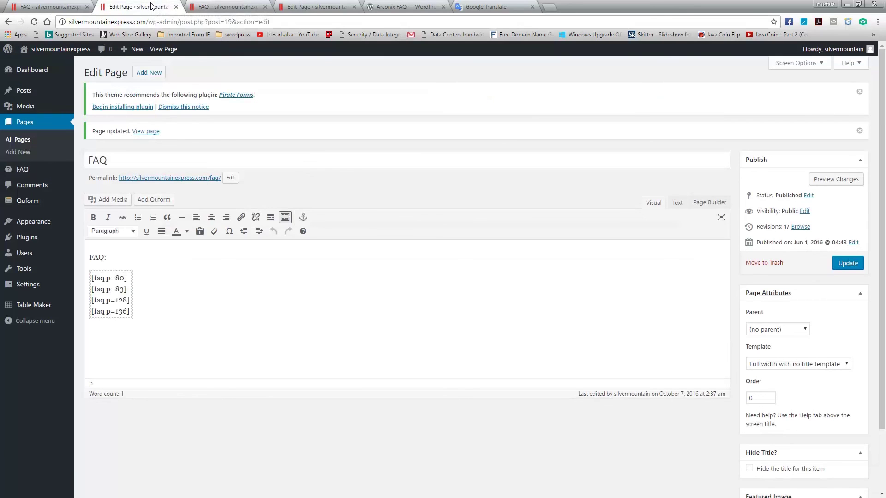
{"action": "left_click", "coordinate": [9, 6]}
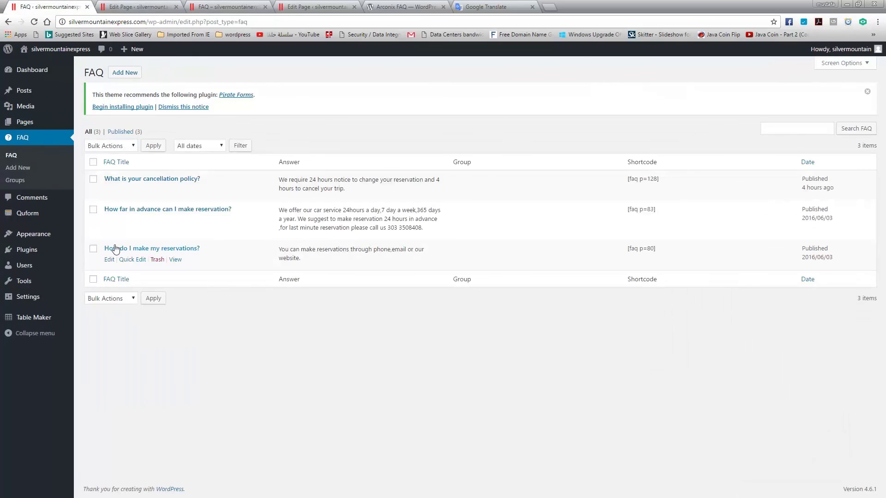